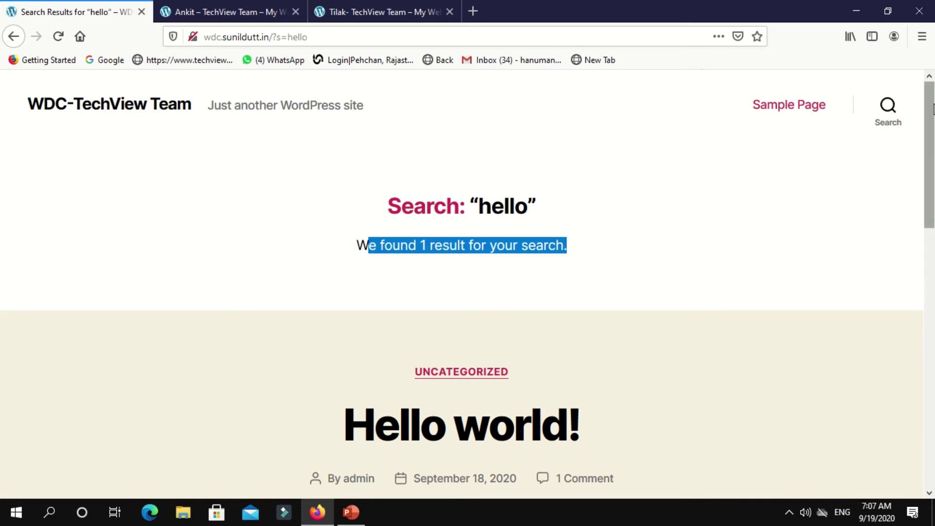
Step: Open the site's login page from the Meta links in the page footer
left_click(933, 265)
scroll(904, 462, "down", 5)
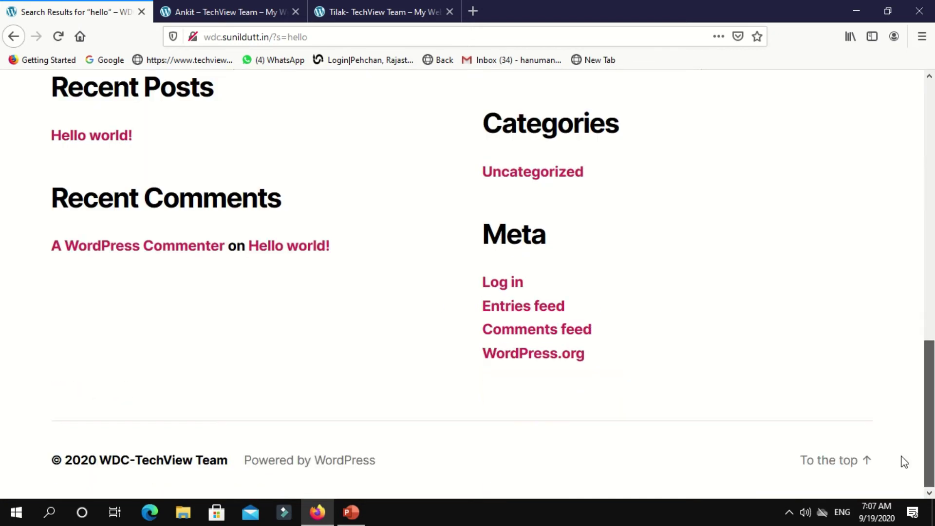
left_click(501, 287)
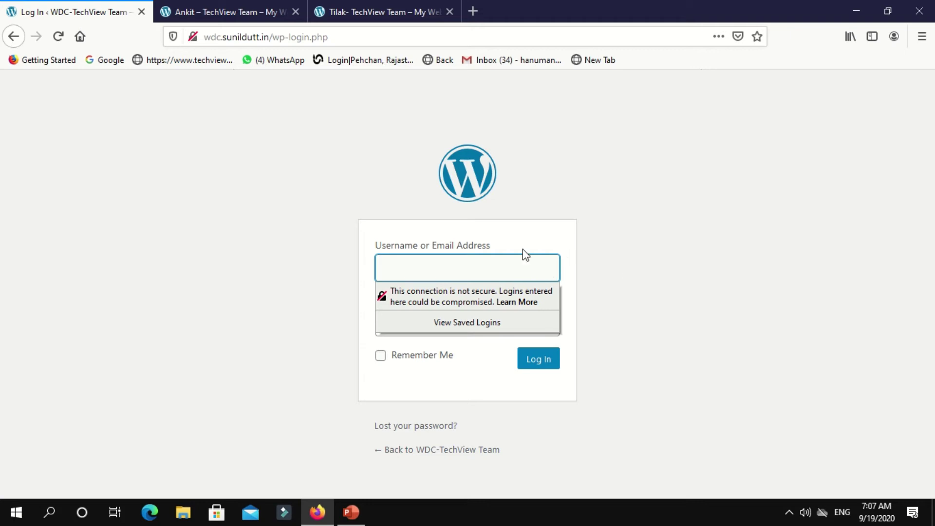
Step: Log in to the WordPress site with the account's username and password
left_click(521, 269)
left_click(475, 320)
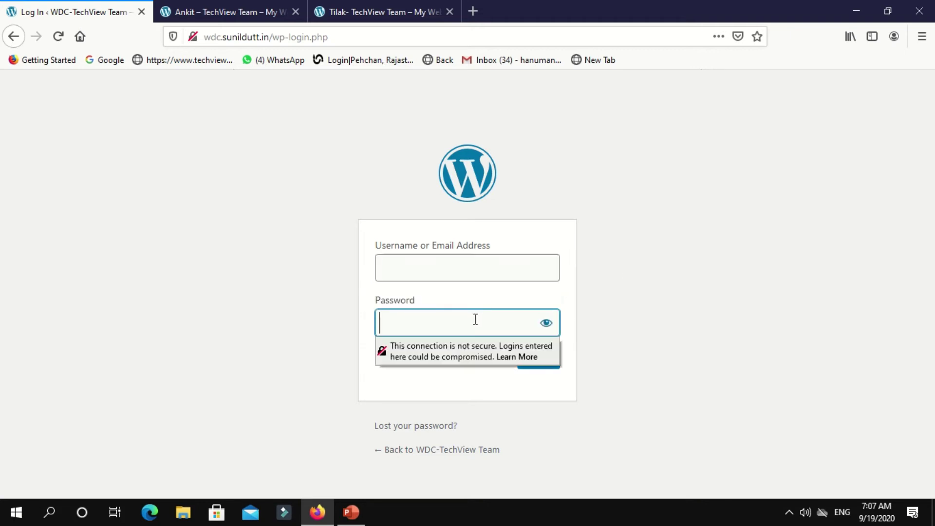
left_click(875, 312)
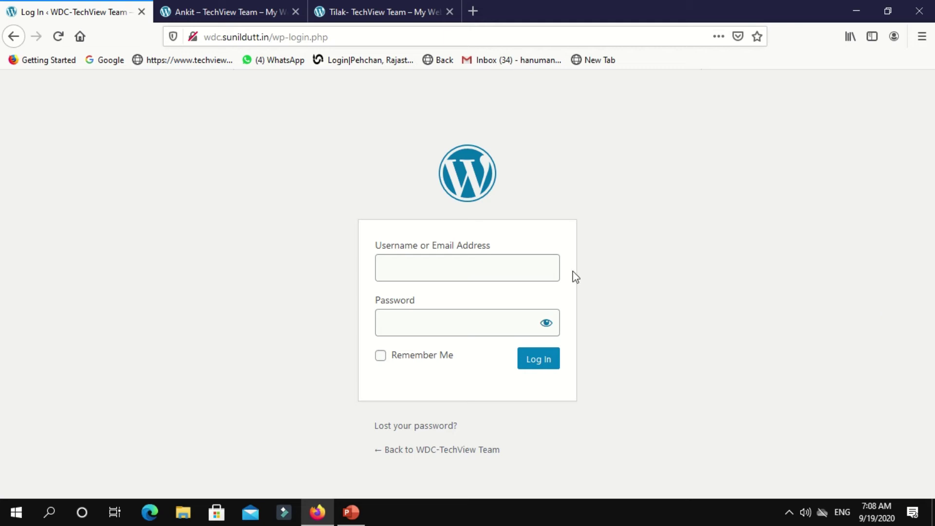
left_click(533, 268)
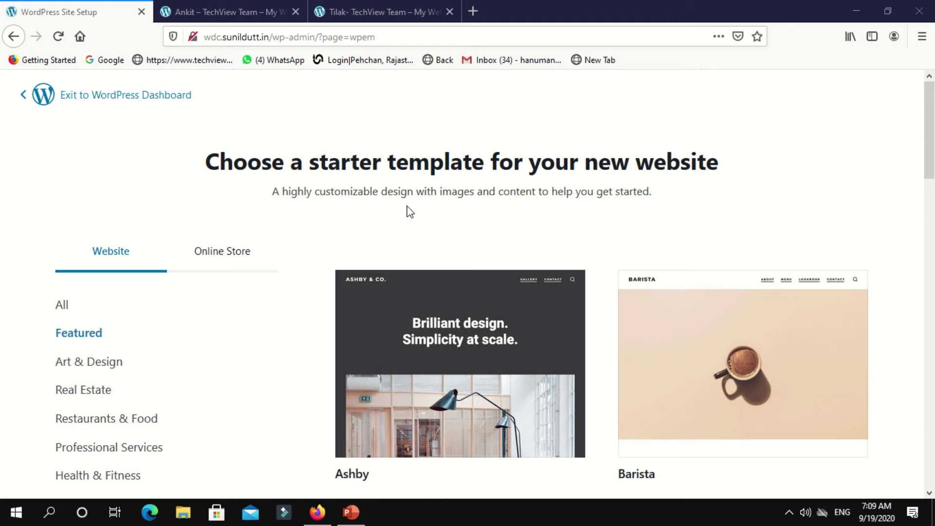
left_click_drag(932, 127, 933, 90)
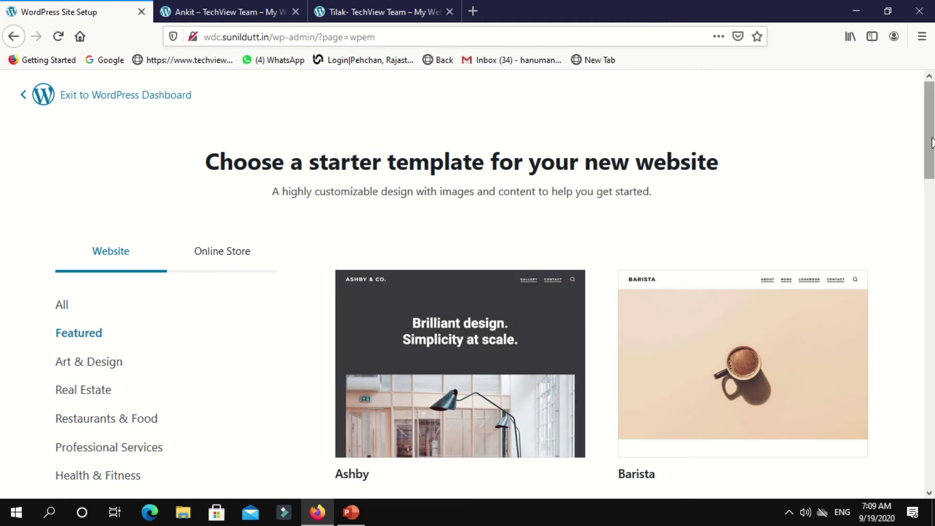
left_click_drag(929, 143, 929, 160)
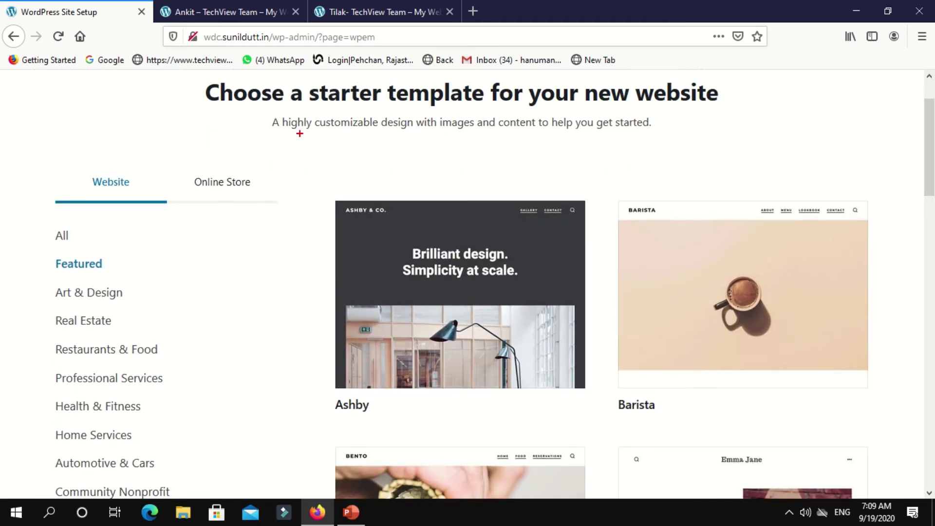
mouse_move(45, 145)
left_mouse_down()
mouse_move(77, 238)
mouse_move(197, 385)
mouse_move(227, 470)
mouse_move(254, 503)
left_mouse_up()
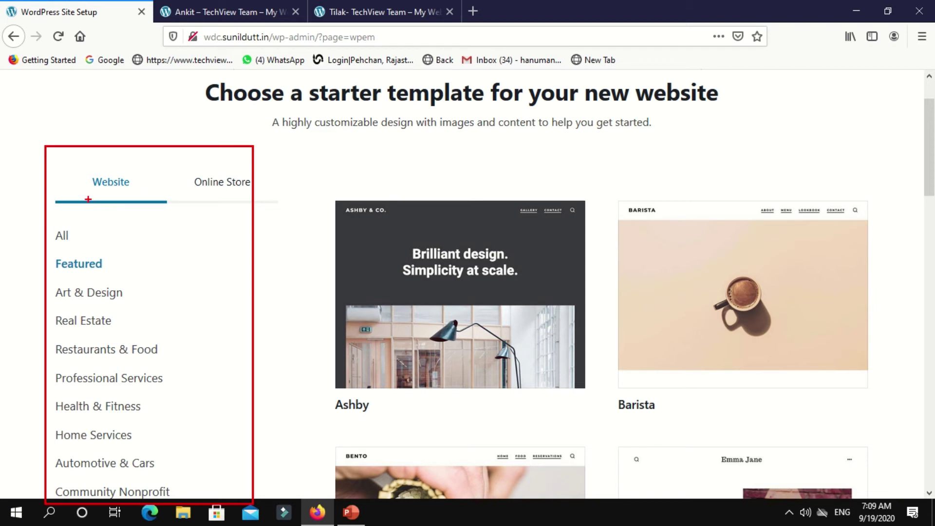
left_click_drag(88, 199, 244, 198)
mouse_move(286, 173)
left_mouse_down()
mouse_move(294, 199)
mouse_move(511, 453)
mouse_move(906, 487)
left_mouse_up()
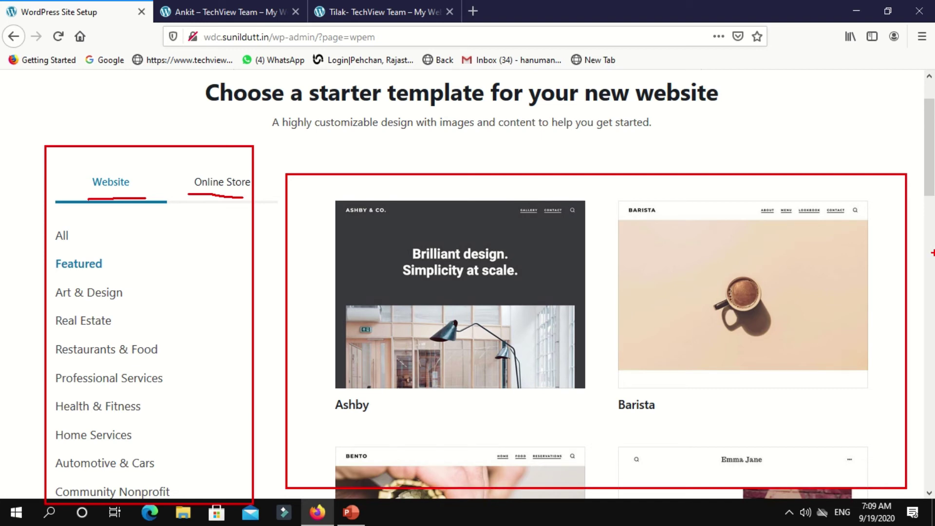
key("Escape")
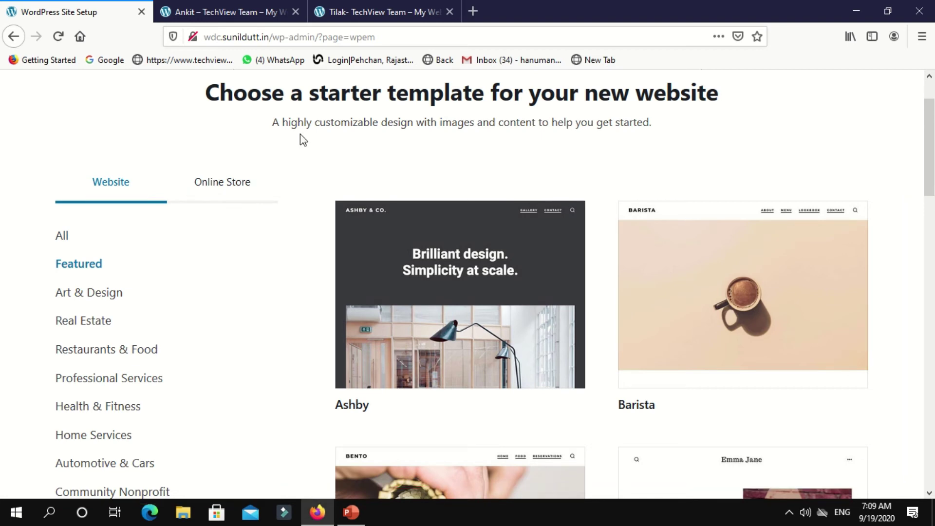
Step: Browse the Website starter templates in the Art & Design, Home Services and Education categories
left_click_drag(932, 148, 934, 77)
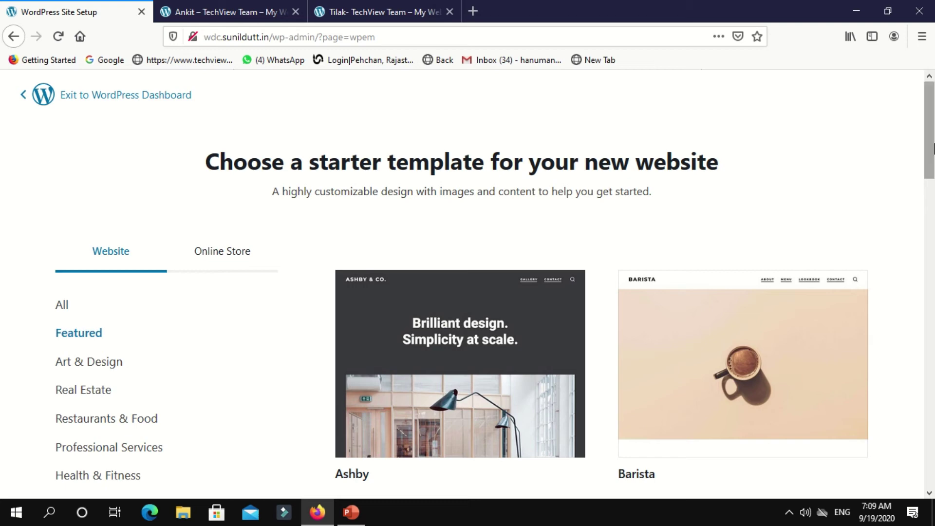
scroll(933, 146, "down", 3)
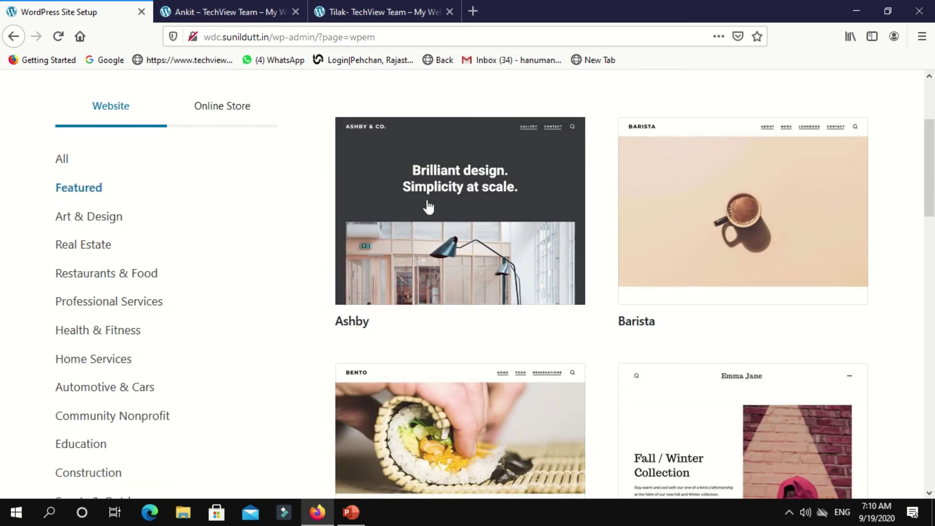
left_click(98, 221)
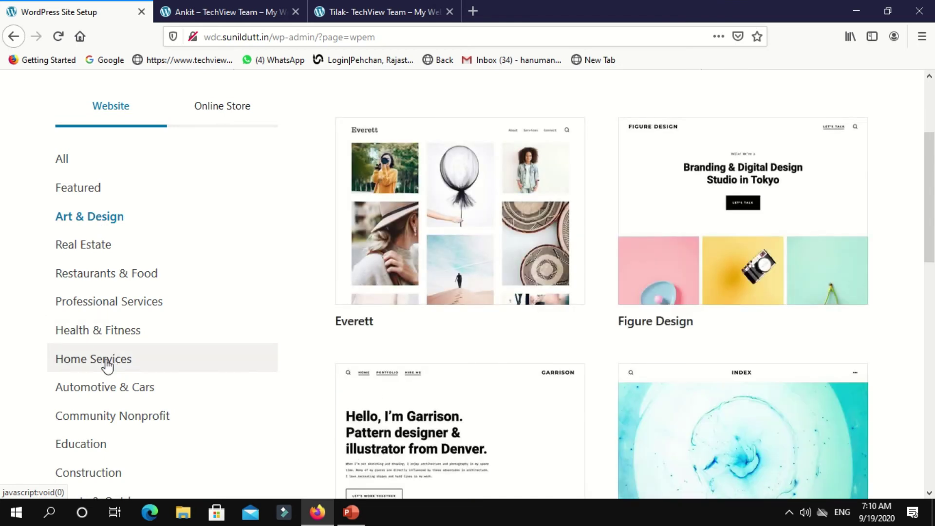
left_click(106, 364)
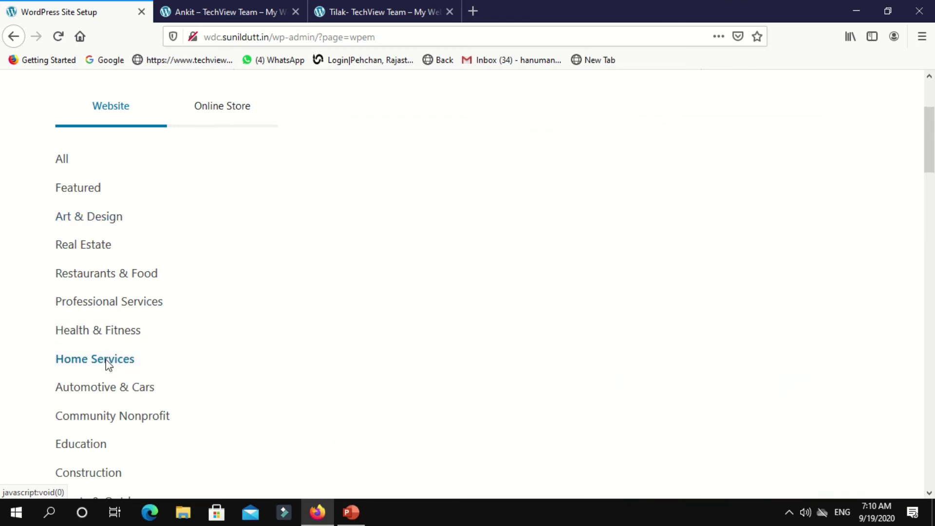
left_click(80, 445)
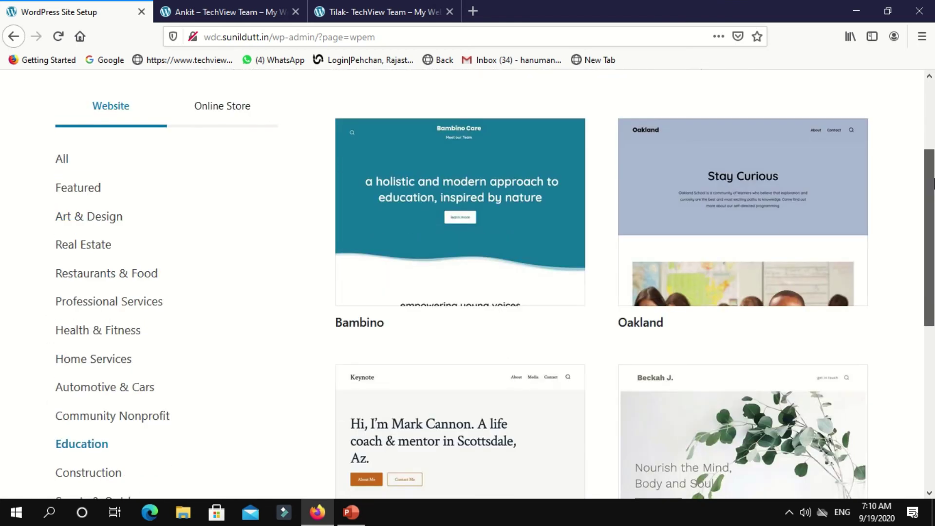
scroll(933, 239, "down", 3)
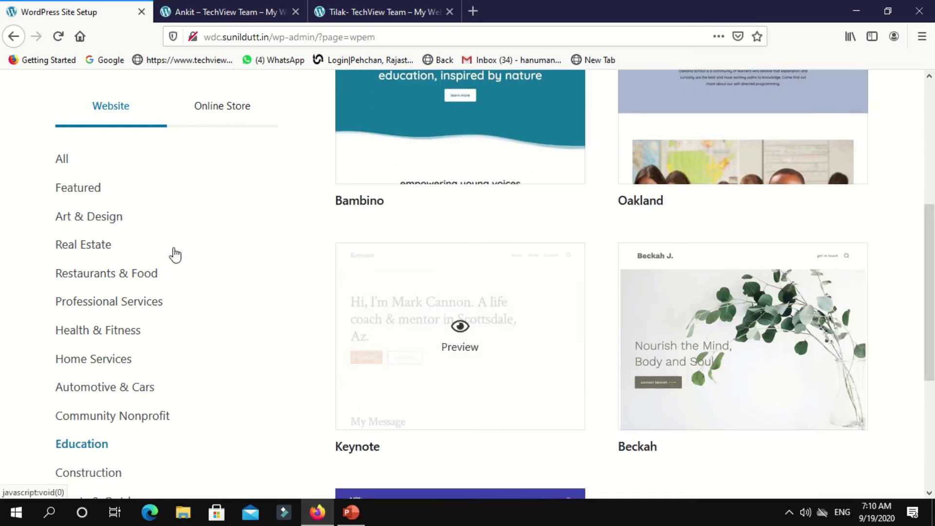
Step: Browse the featured starter templates for an Online Store
left_click(231, 107)
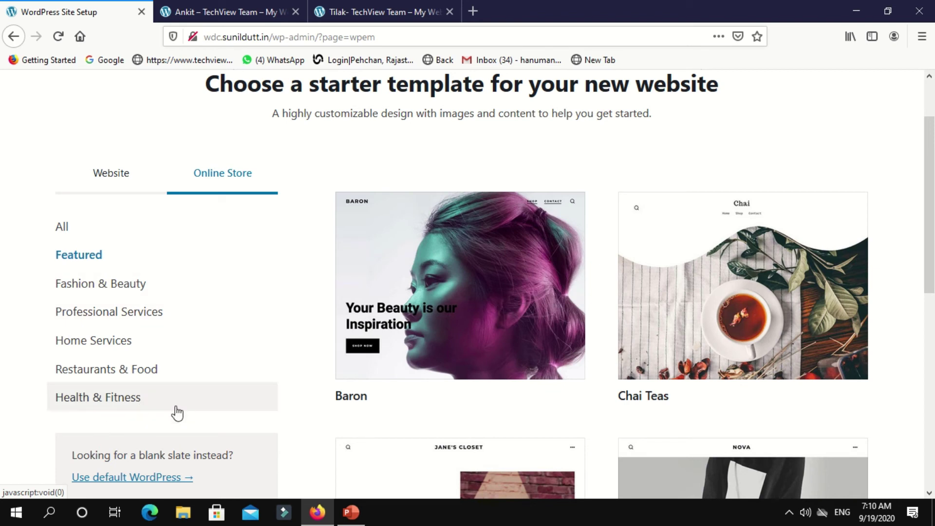
mouse_move(484, 296)
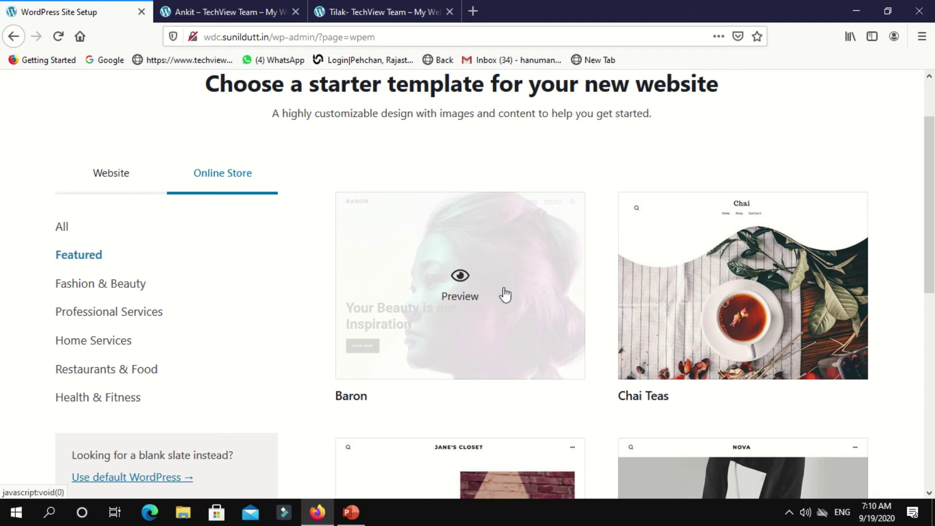
scroll(933, 295, "down", 5)
left_click_drag(933, 295, 933, 159)
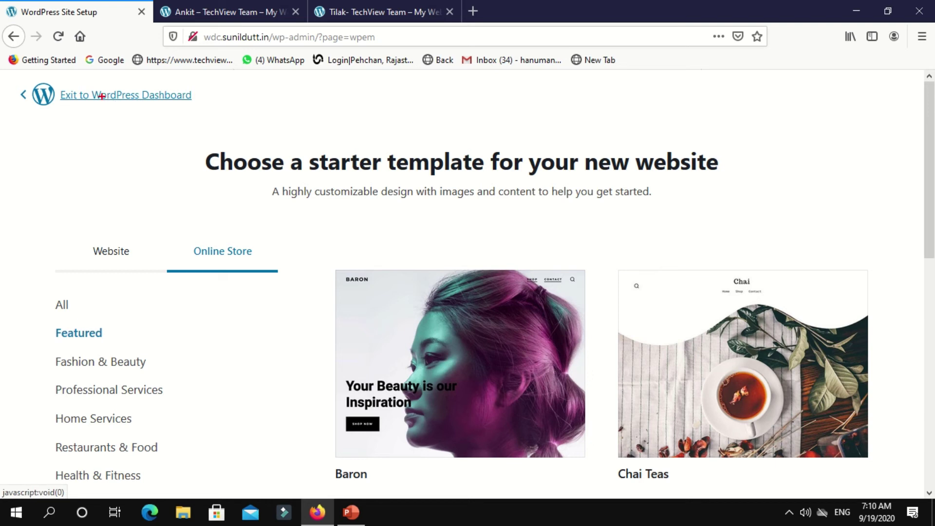
left_click_drag(2, 74, 57, 117)
mouse_move(6, 76)
left_mouse_down()
mouse_move(148, 123)
mouse_move(233, 121)
left_mouse_up()
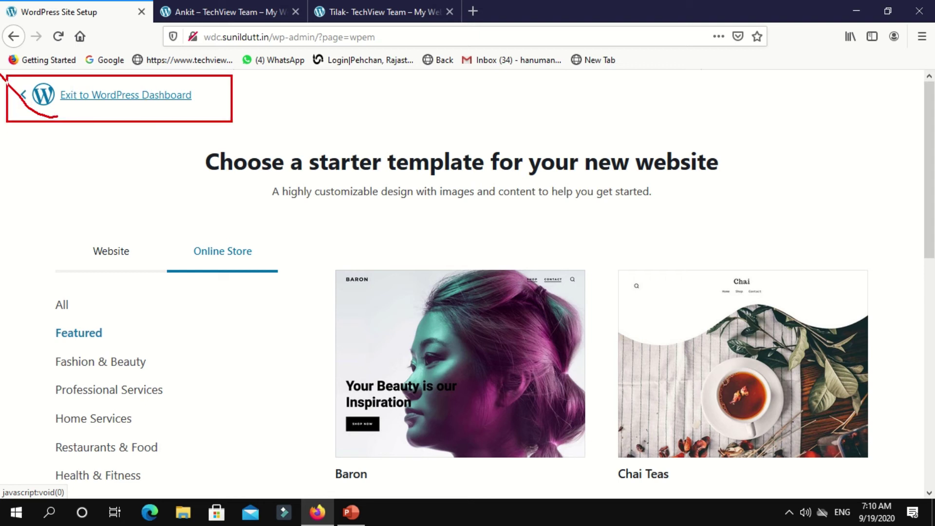
key("Escape")
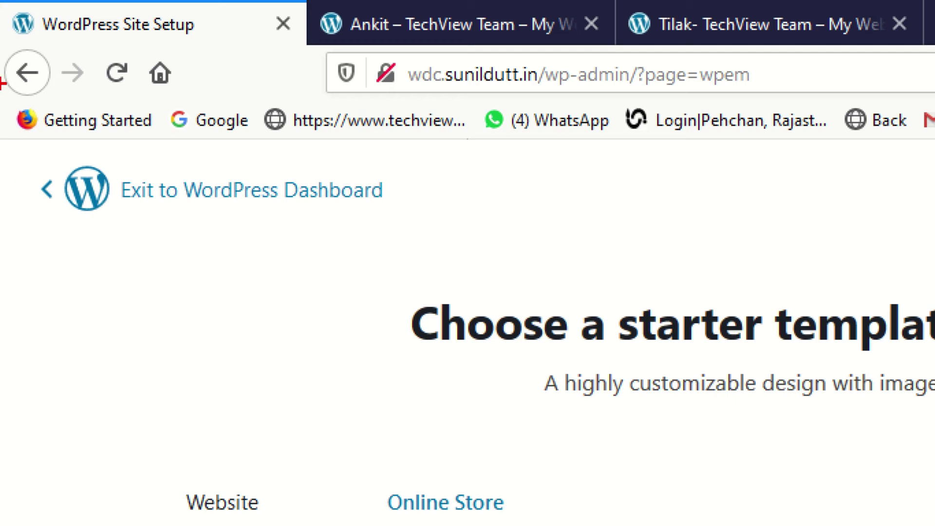
mouse_move(22, 156)
left_mouse_down()
mouse_move(38, 213)
mouse_move(330, 230)
left_mouse_up()
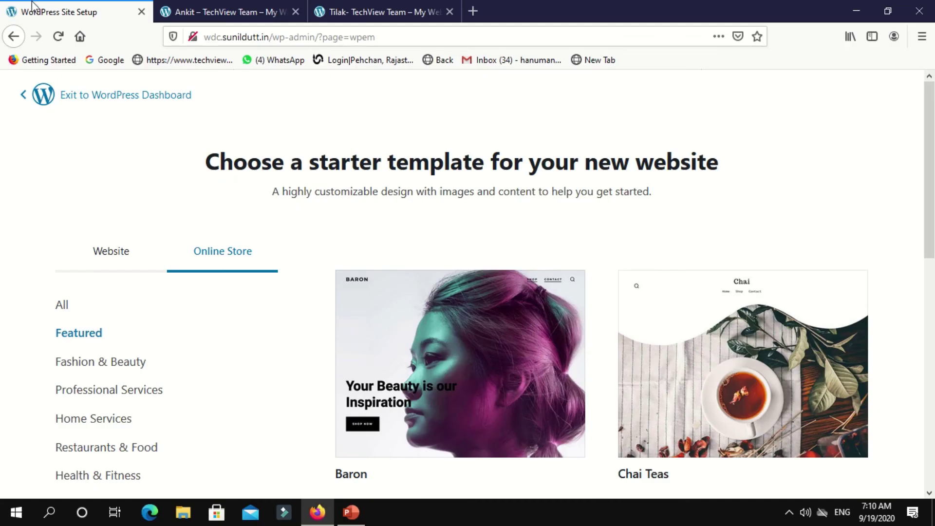
Step: Exit the template selector to the WordPress Dashboard, confirming the departure and skipping the exit questions
left_click(86, 104)
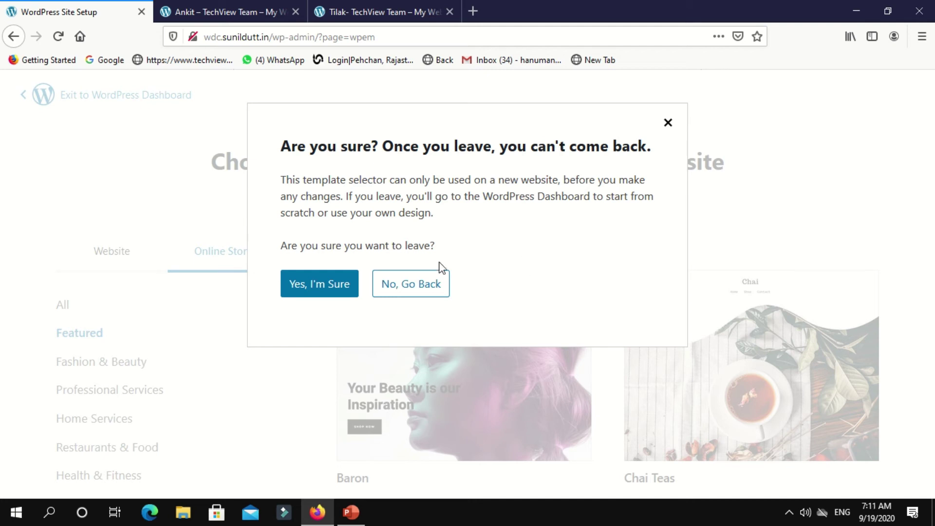
left_click(334, 284)
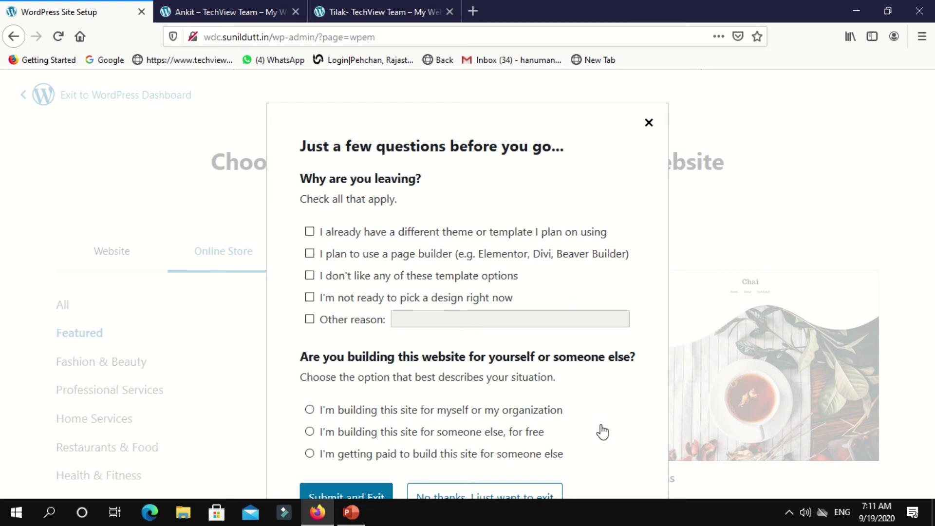
left_click(517, 496)
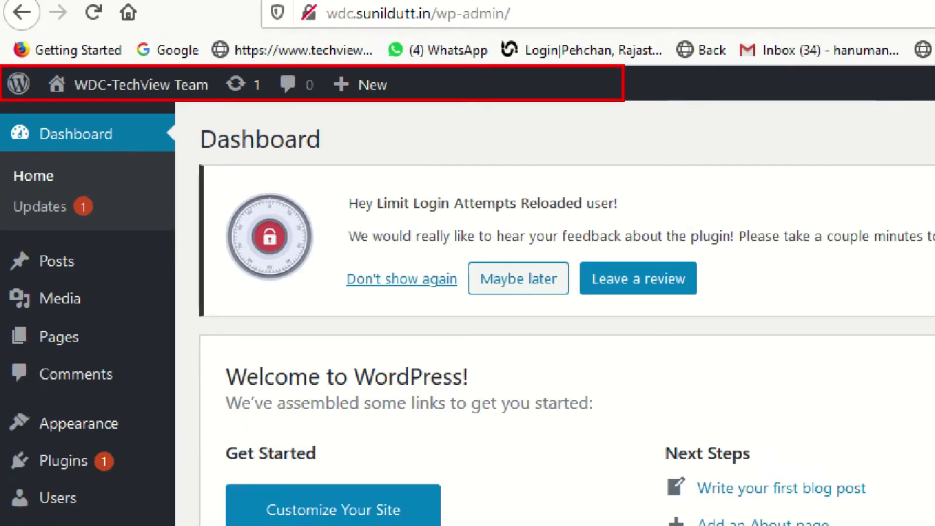
Step: Examine the admin bar's WordPress and site-name menus and open the site's comments list
mouse_move(12, 89)
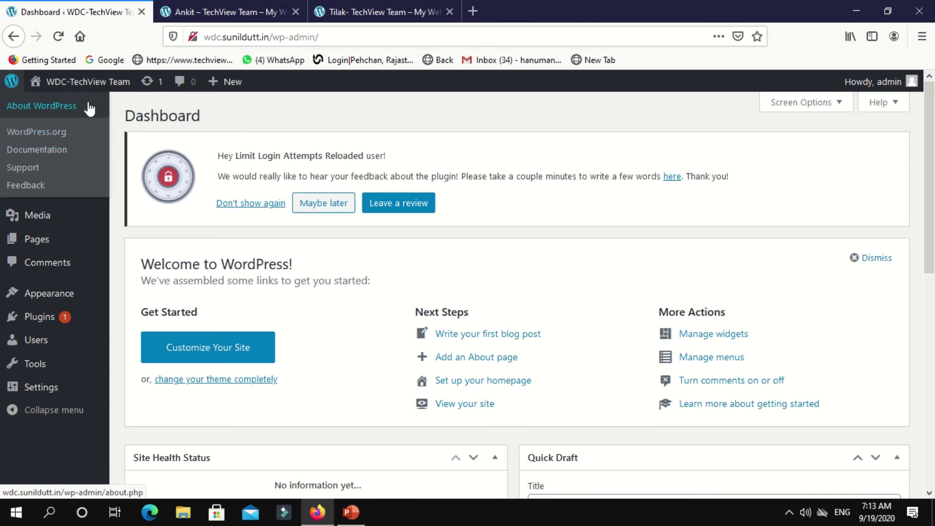
mouse_move(96, 88)
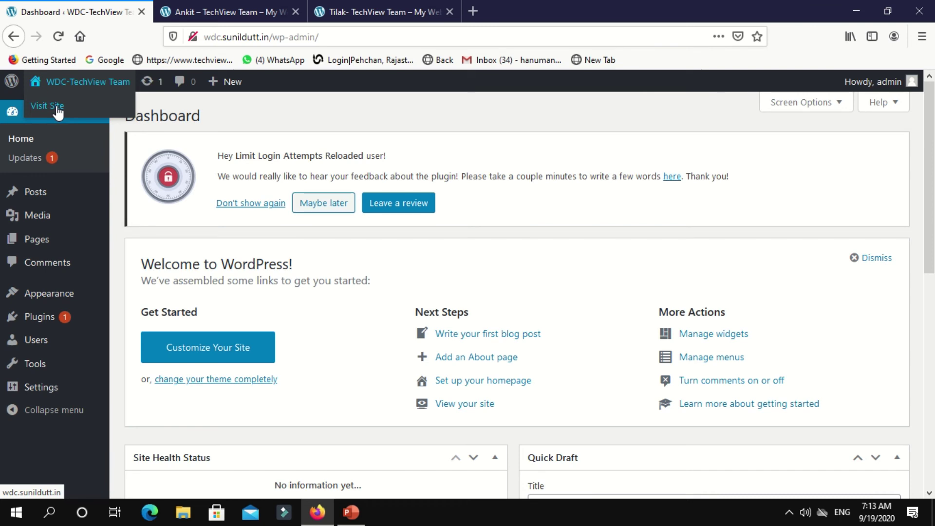
left_click(180, 83)
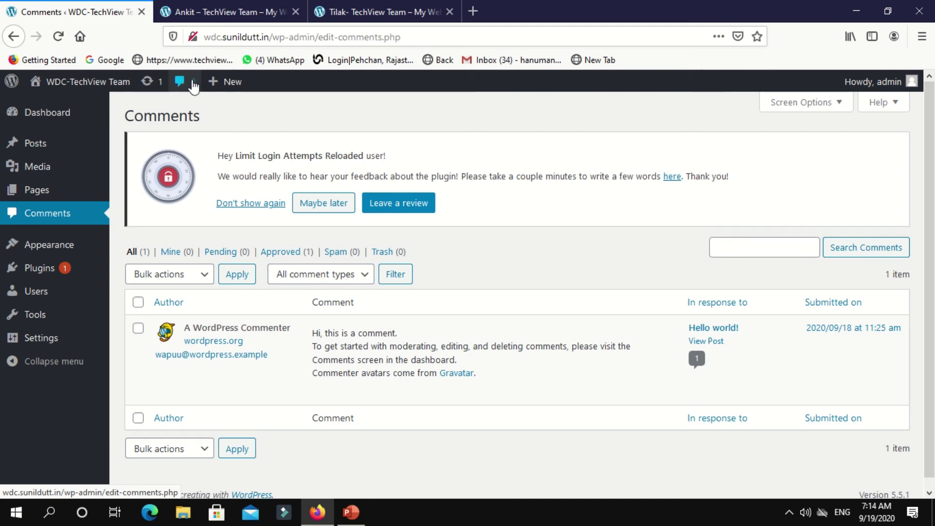
Step: Look at the Hello world! post on the second open website and return to the WDC-TechView Team comments page
mouse_move(216, 88)
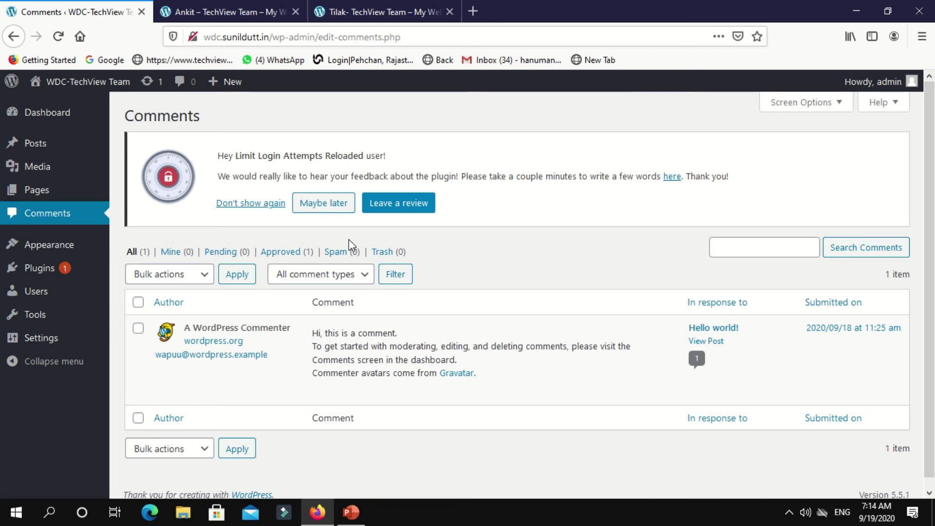
left_click(268, 7)
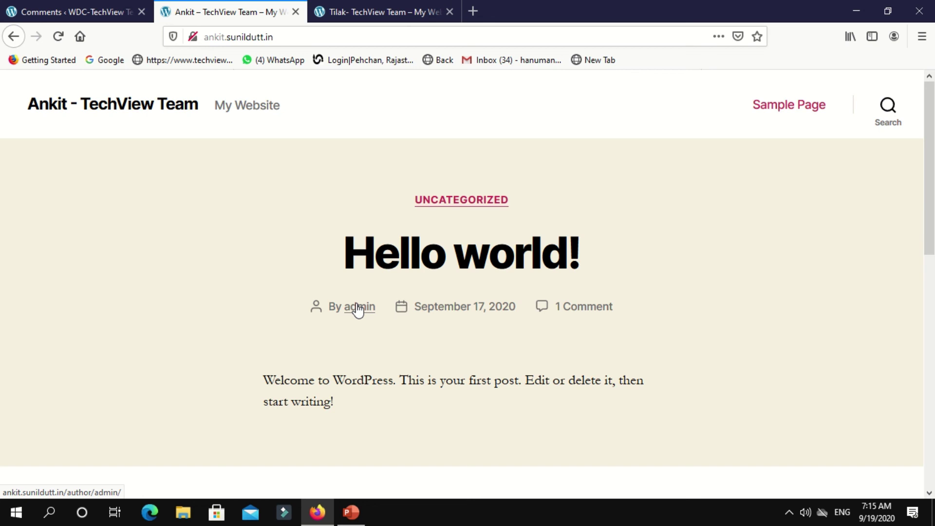
left_click(110, 9)
Step: Examine the admin bar's New and account menus and the sidebar's Posts and Settings submenus
mouse_move(229, 87)
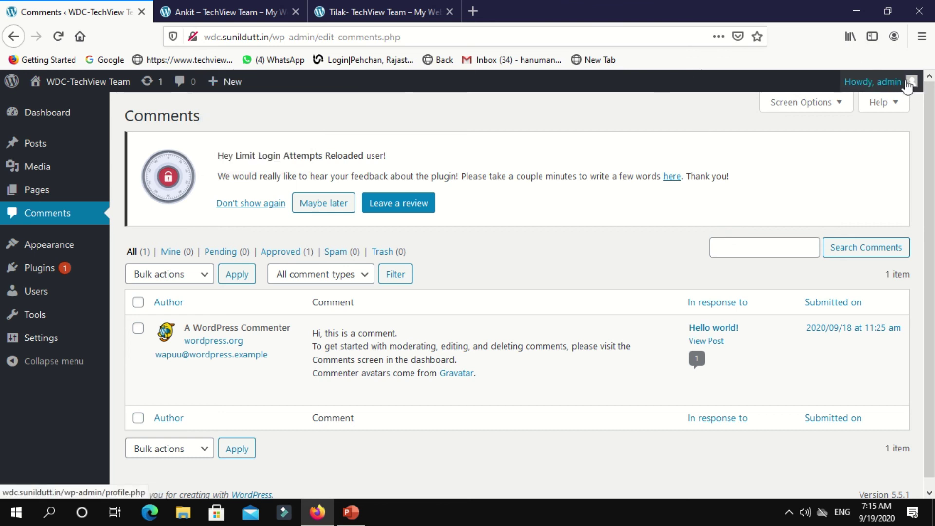
mouse_move(908, 93)
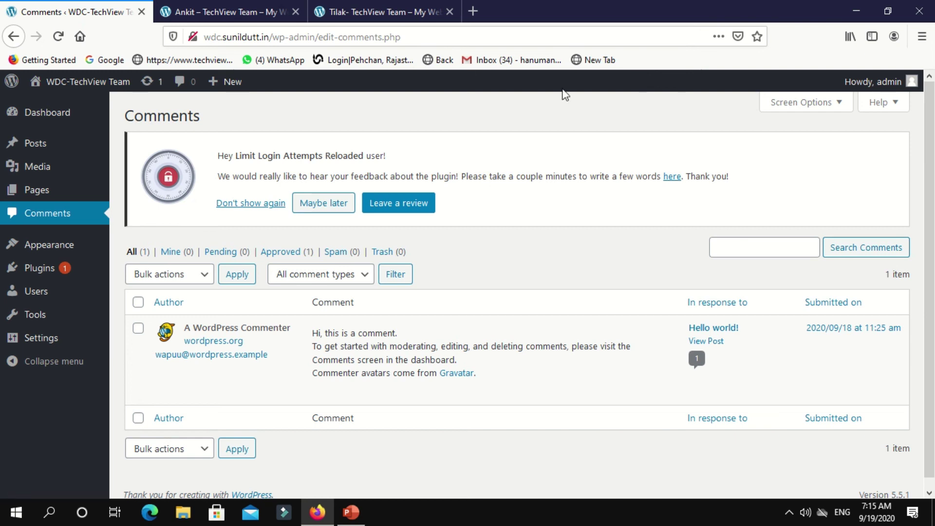
mouse_move(12, 81)
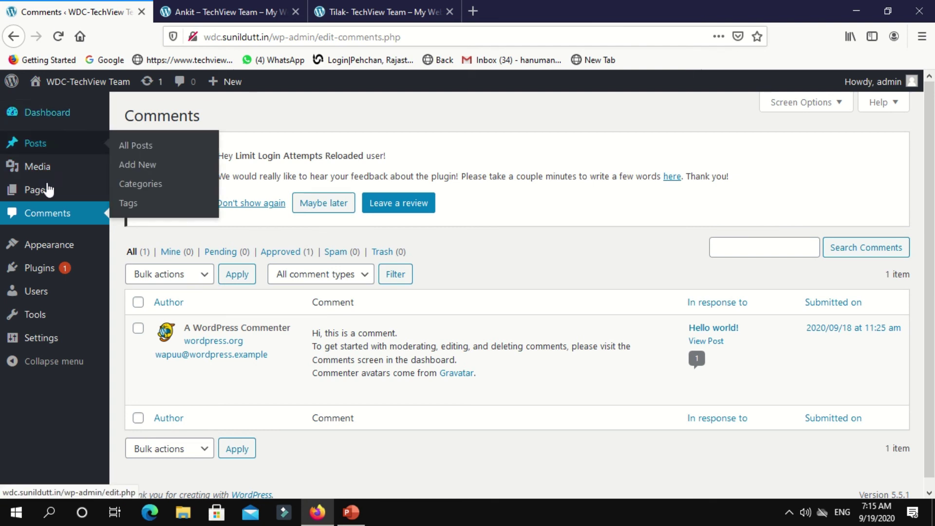
mouse_move(59, 336)
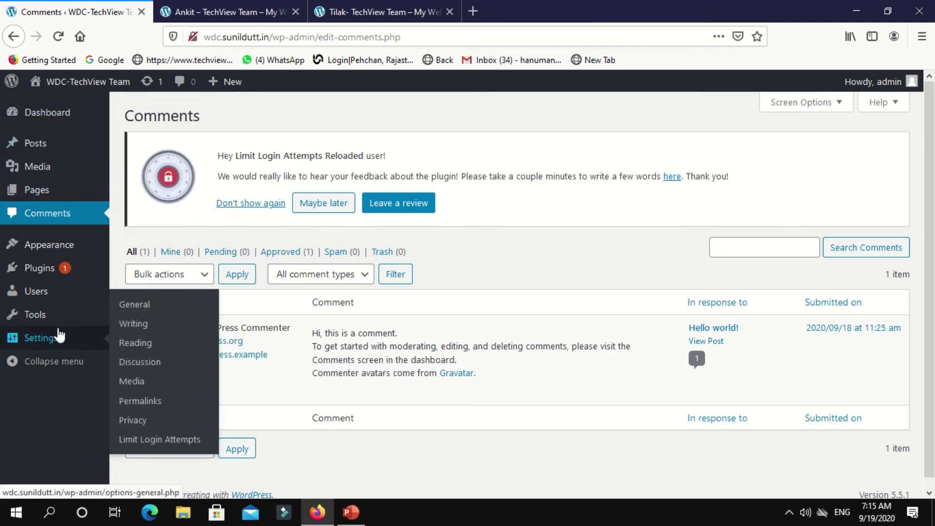